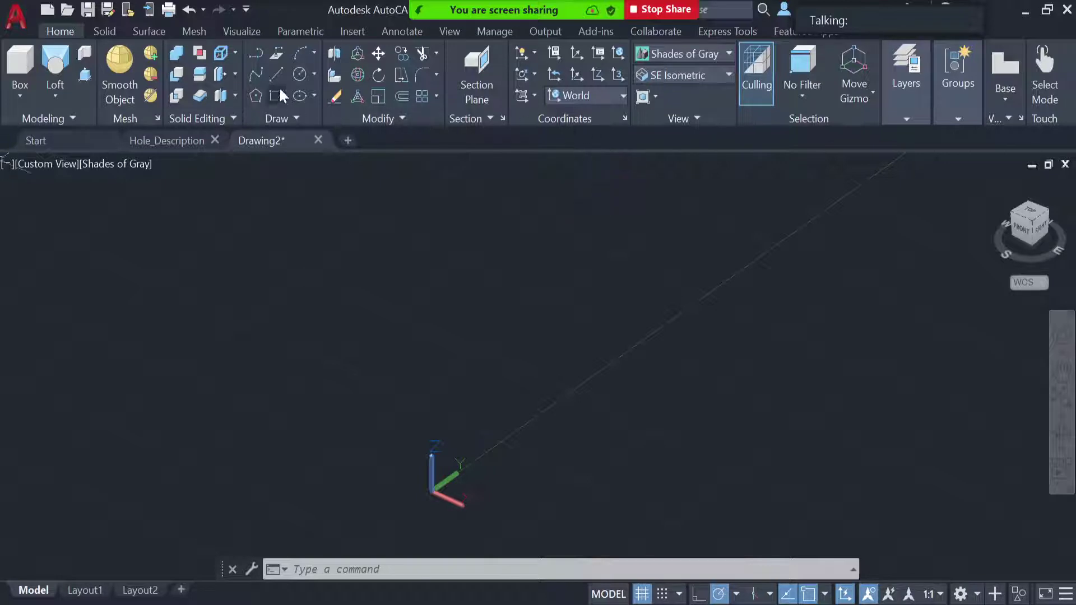
Step: In the Top view, draw a 50 by 50 rectangle with its first corner at 0,0
left_click(688, 74)
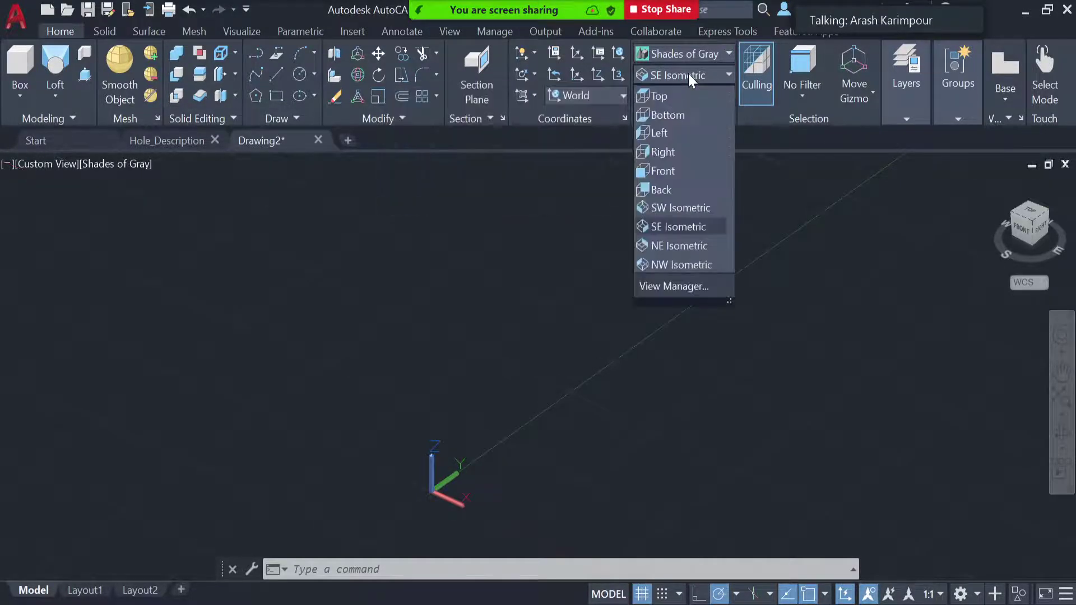
left_click(683, 96)
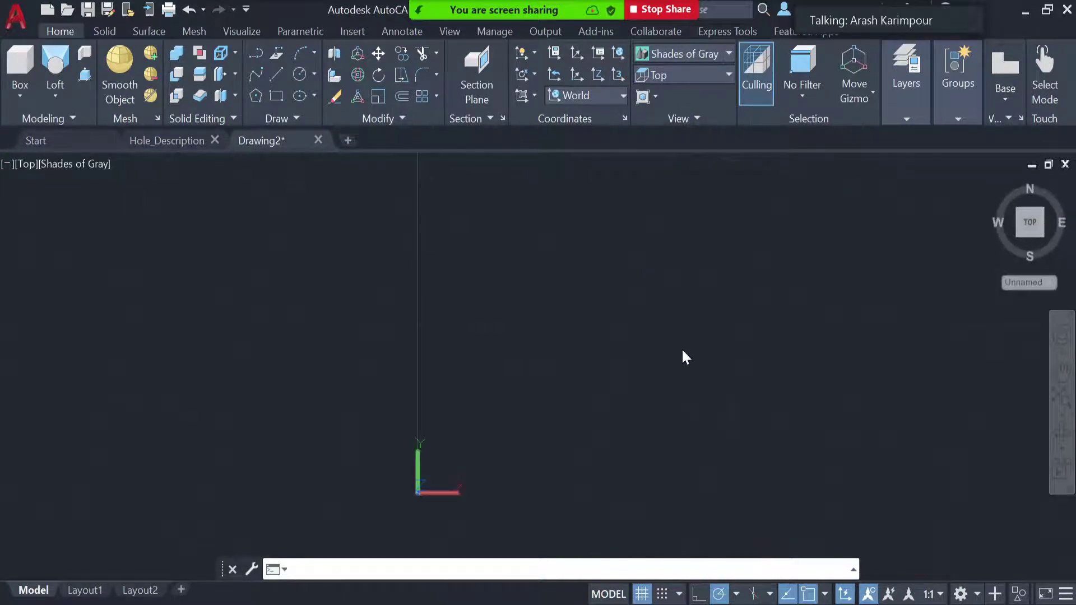
left_click(275, 97)
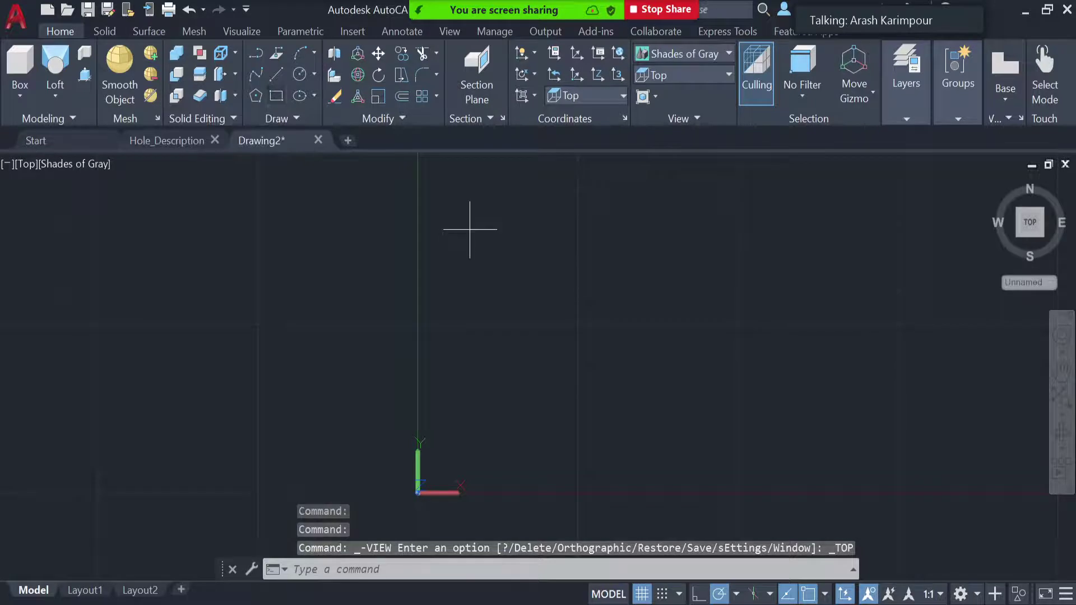
type("0,0")
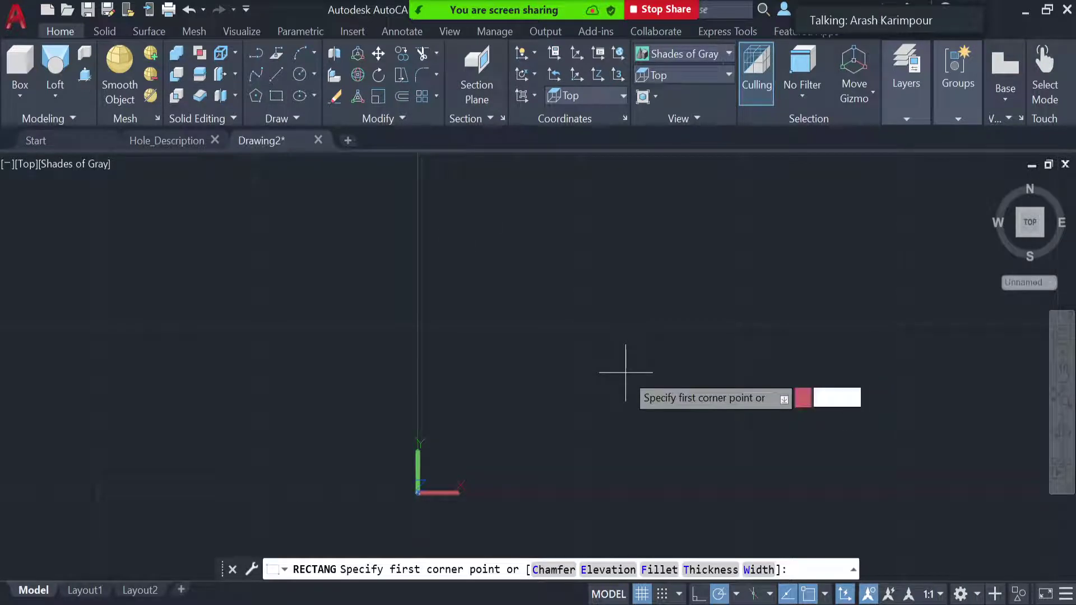
key("Return")
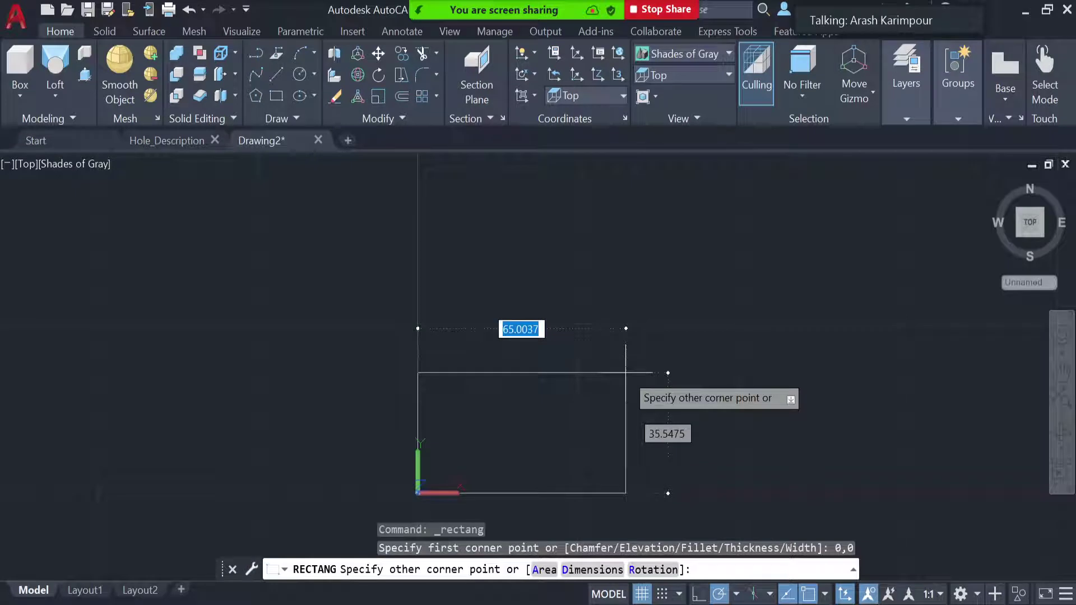
type("50")
key("Tab")
type("5")
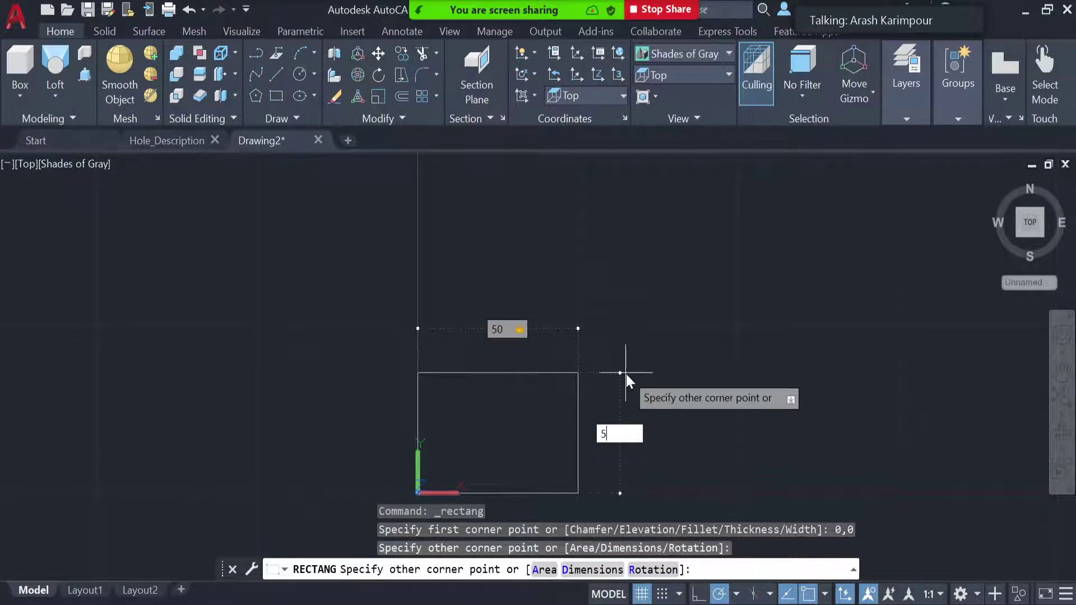
type("0")
key("Return")
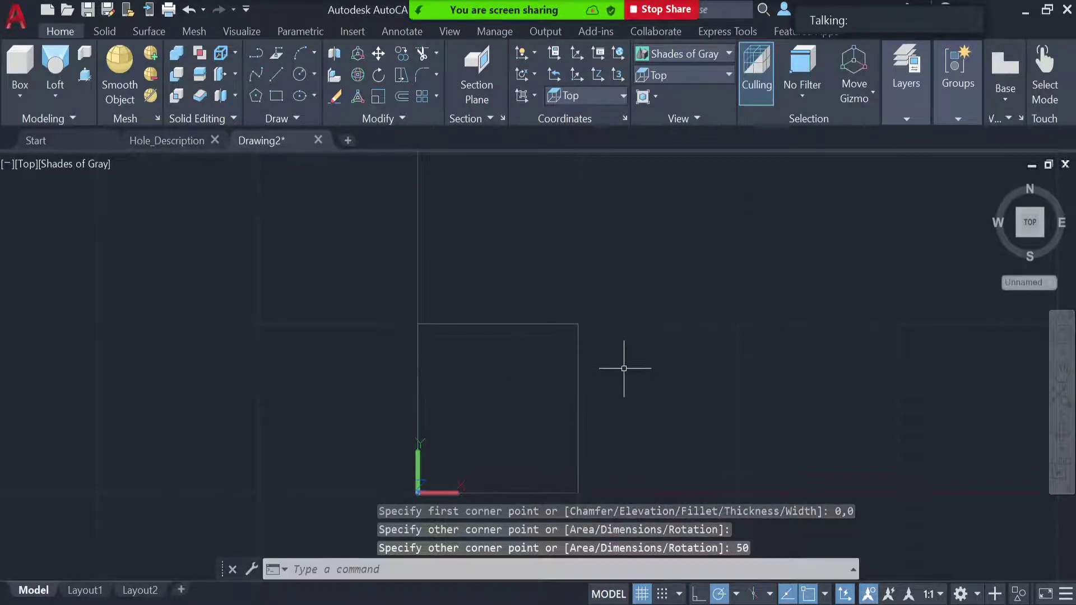
Step: Draw a circle of radius 15 centred on the midpoint of the square's edge opposite the Y axis
left_click(296, 75)
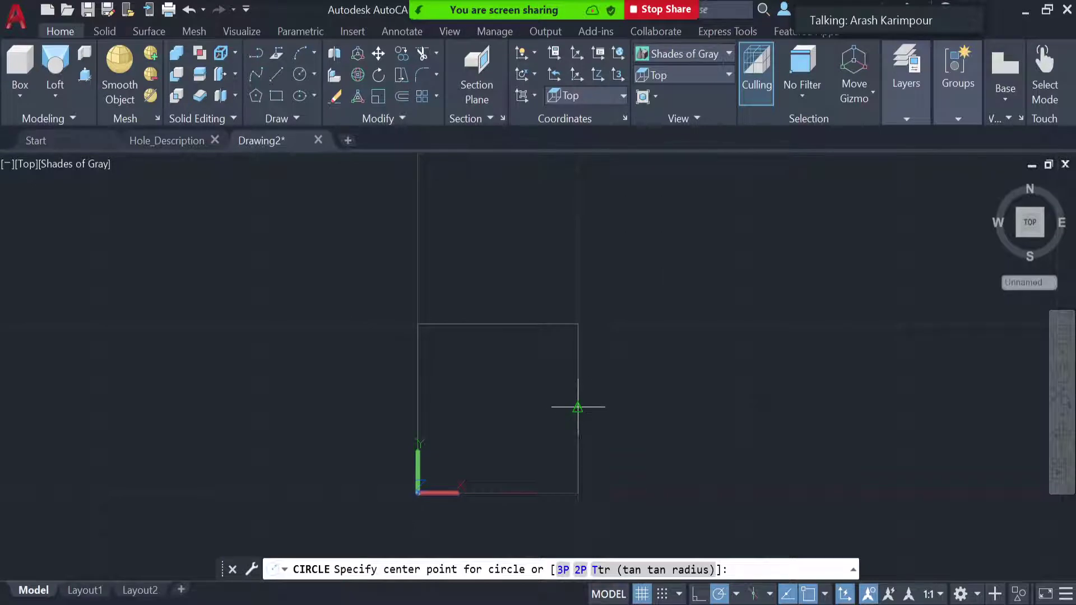
left_click(578, 407)
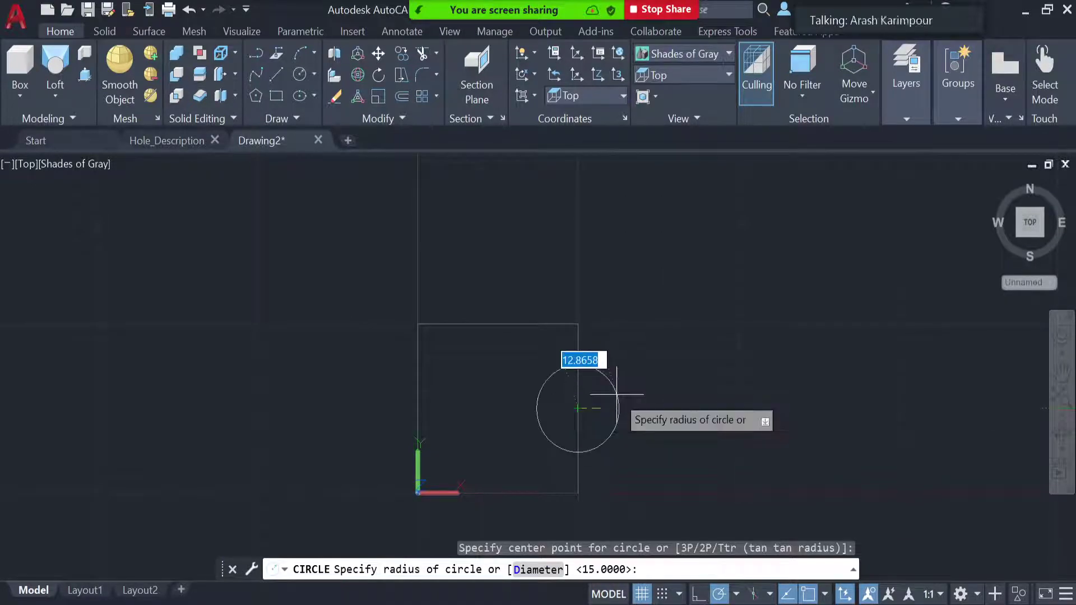
type("15")
key("Return")
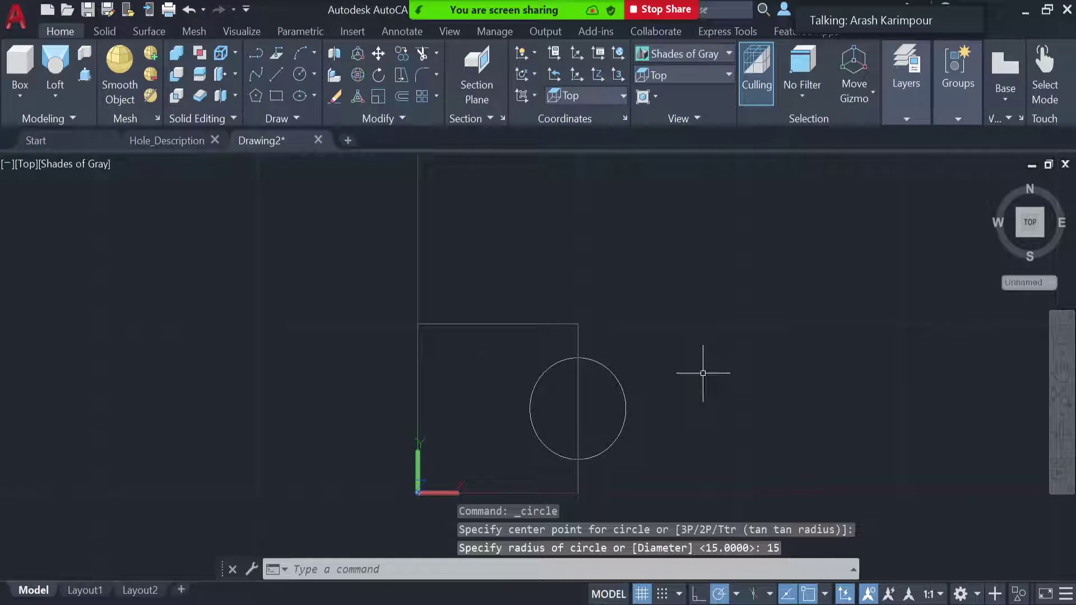
Step: Switch the model to the SE Isometric view
left_click(671, 75)
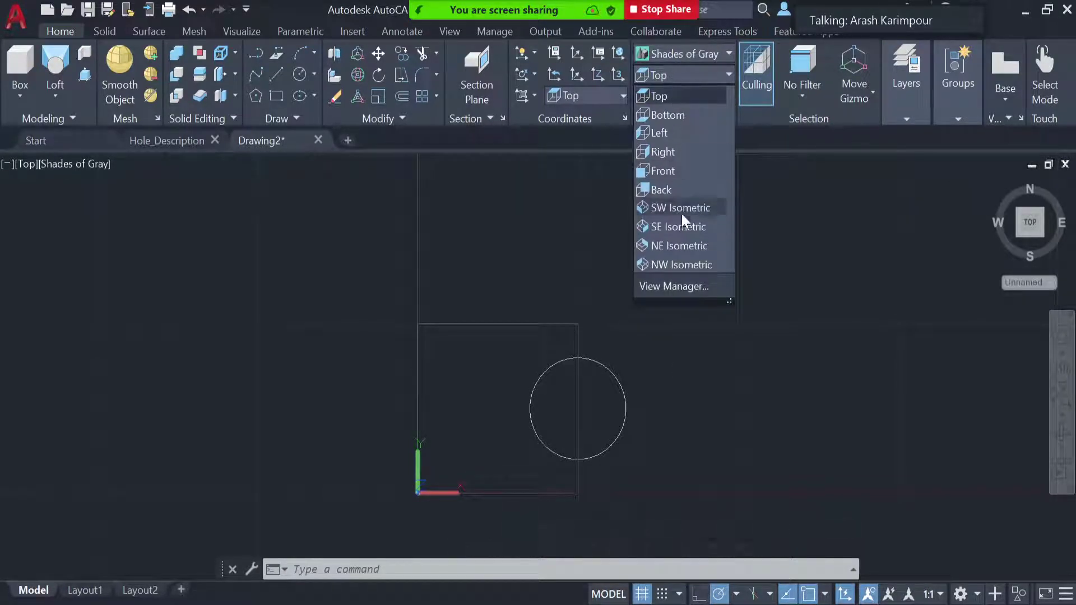
left_click(681, 209)
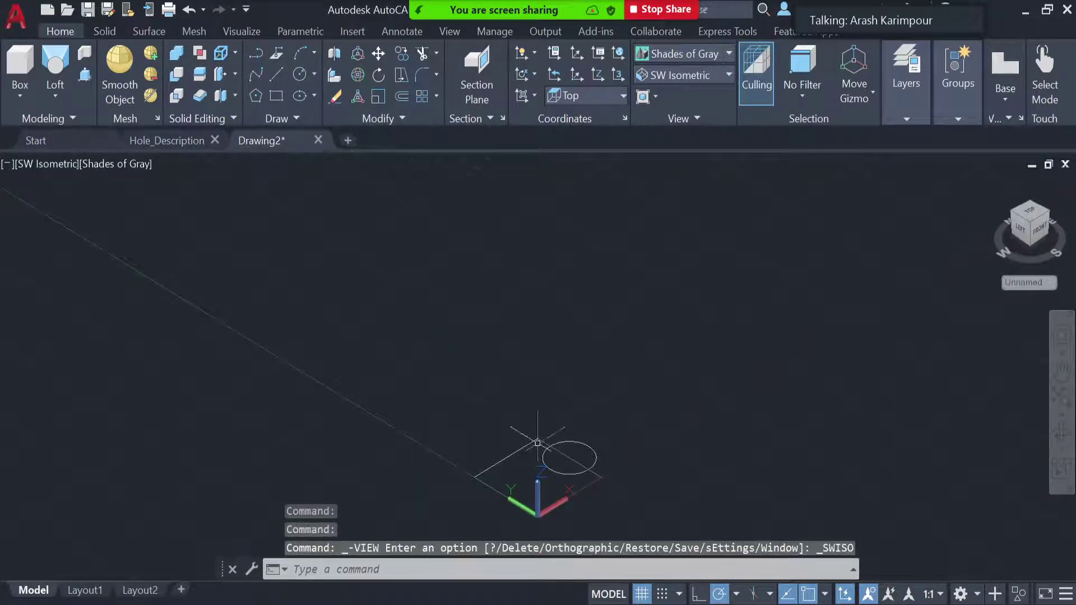
left_click(701, 71)
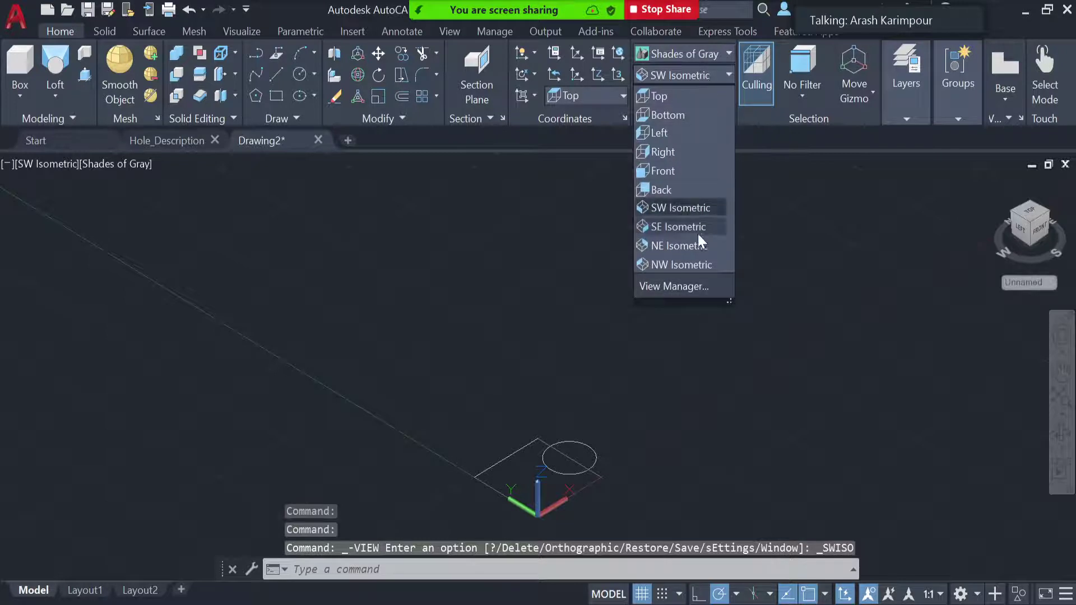
left_click(678, 226)
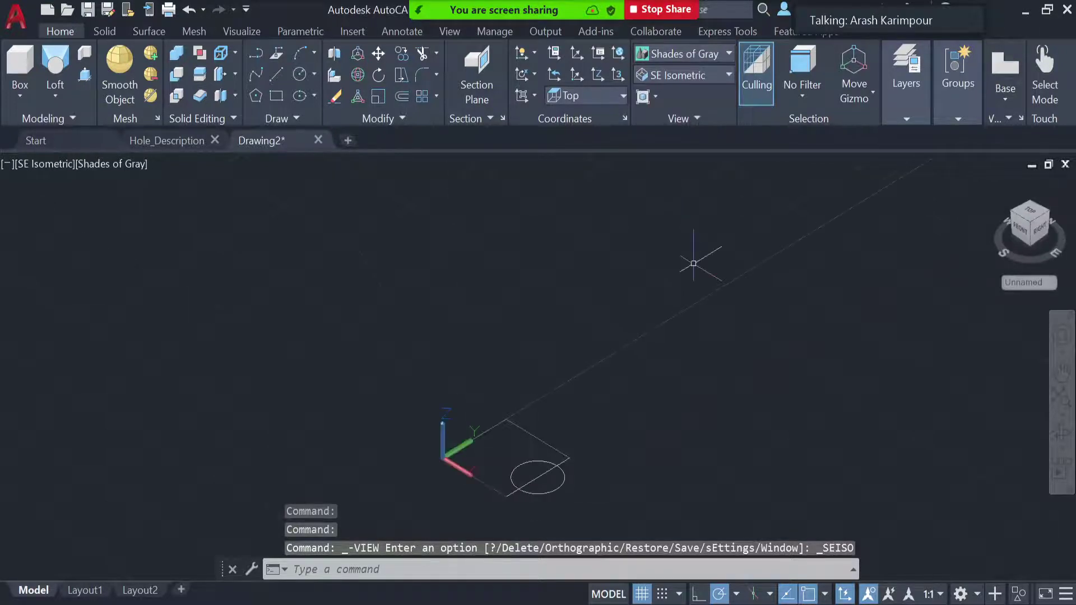
left_click(86, 77)
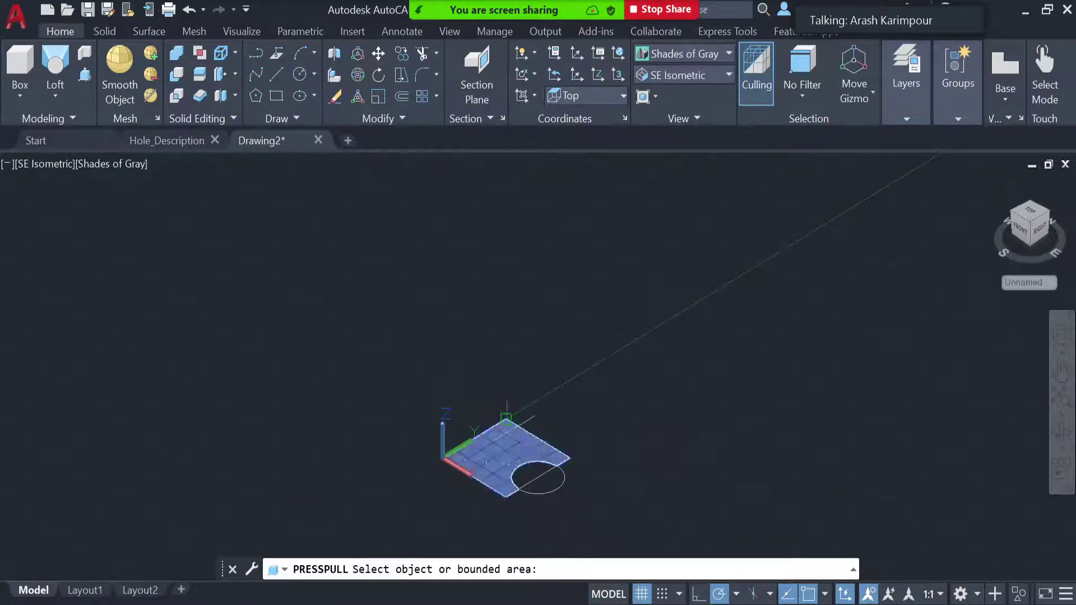
left_click(506, 417)
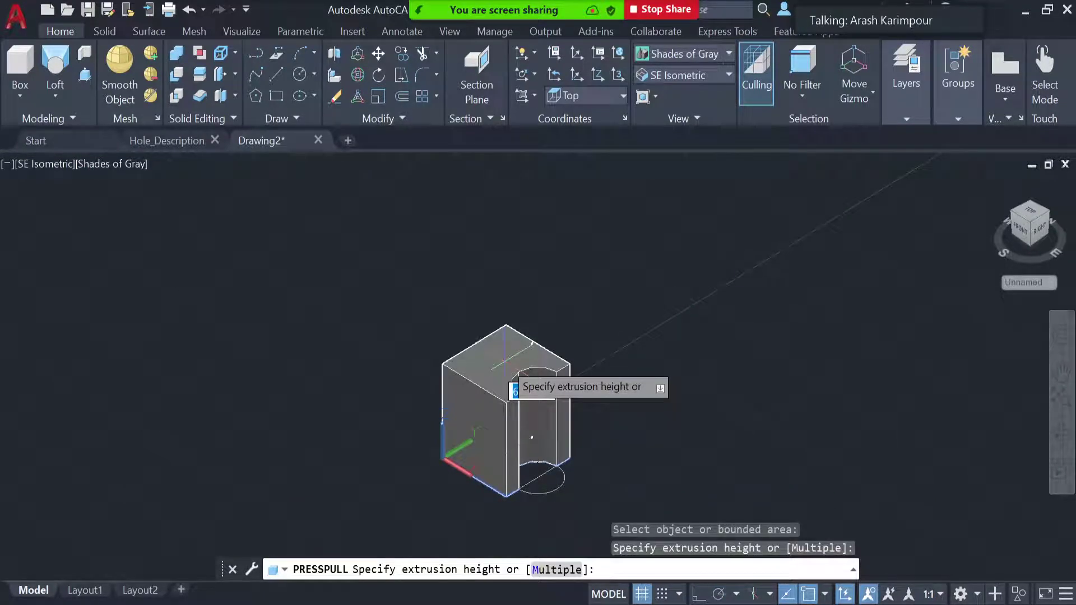
type("50")
key("Escape")
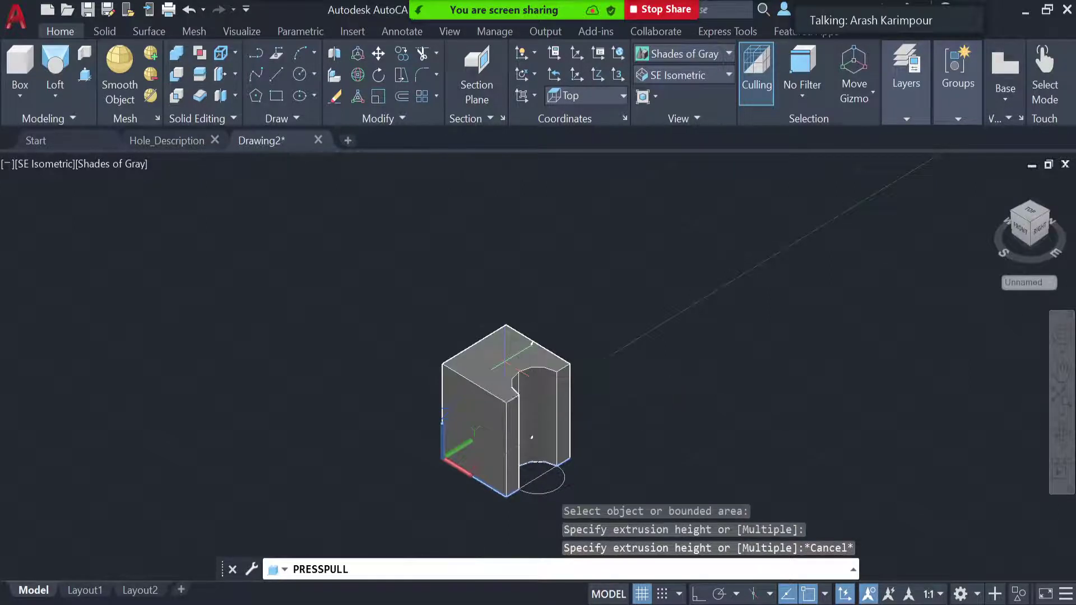
key("Escape")
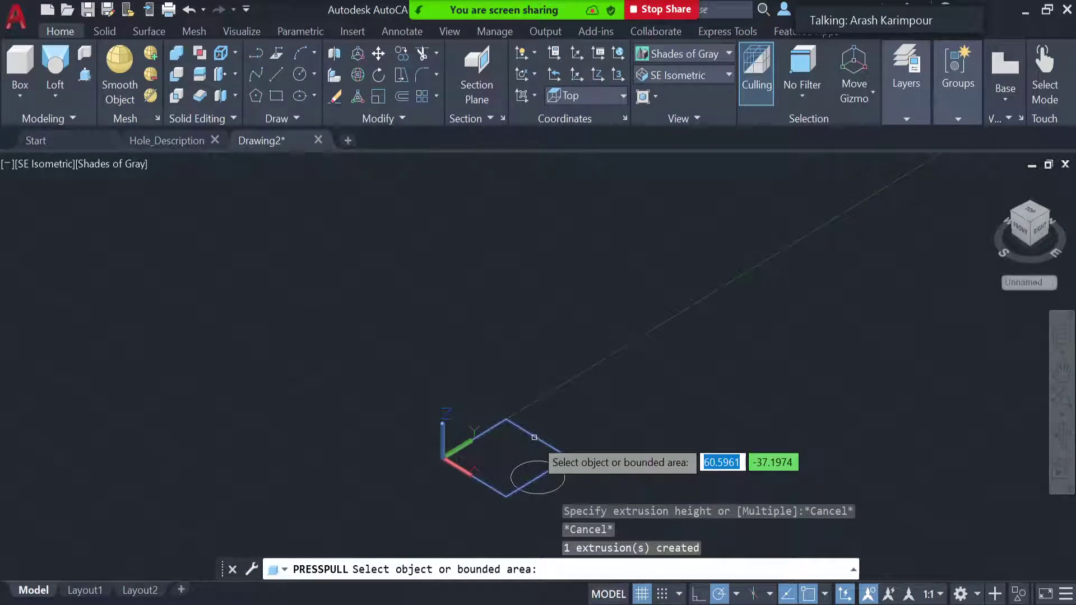
key("Return")
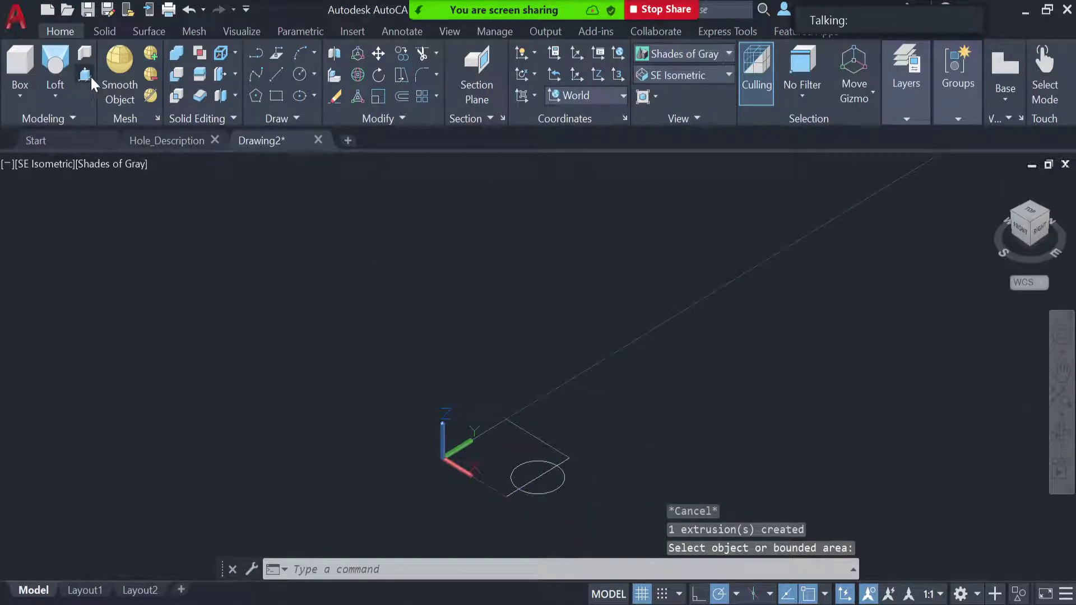
Step: Presspull the whole square outline and the circle to a height of 50 each, forming a cube and a cylinder
left_click(85, 74)
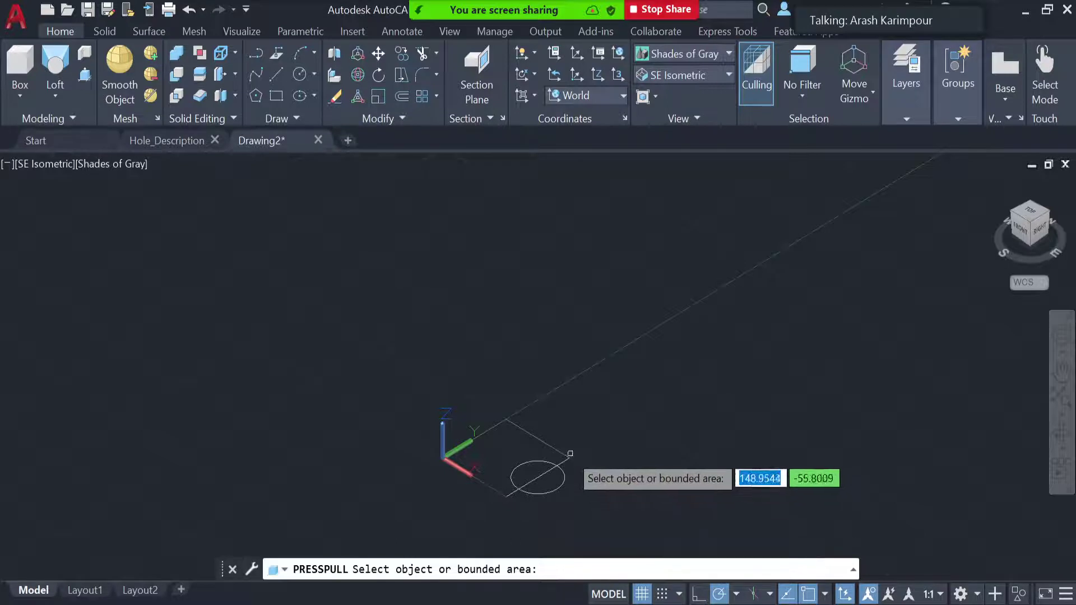
left_click(569, 457)
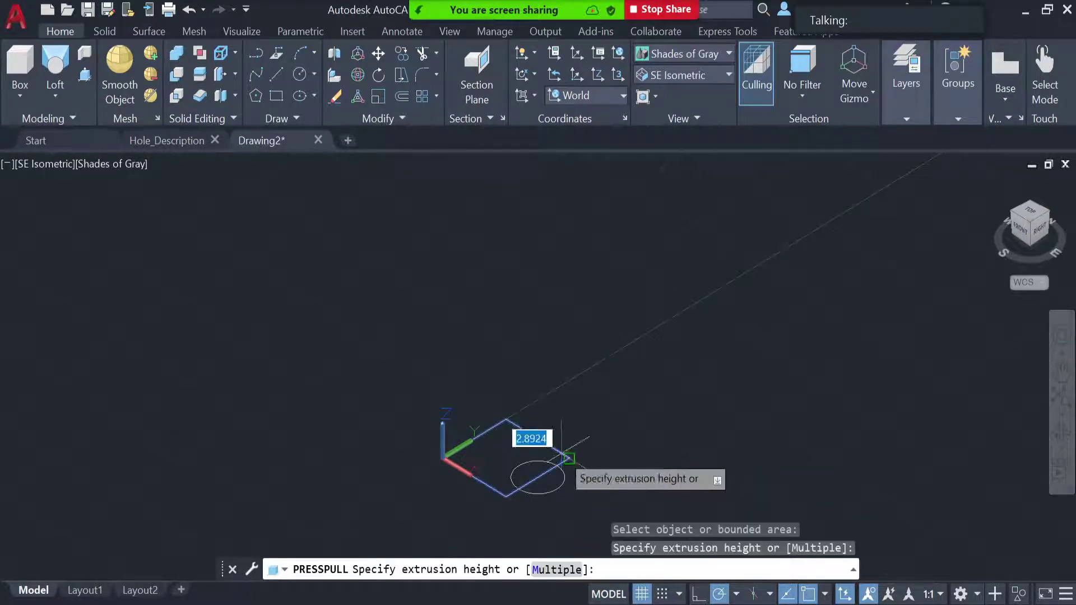
type("50")
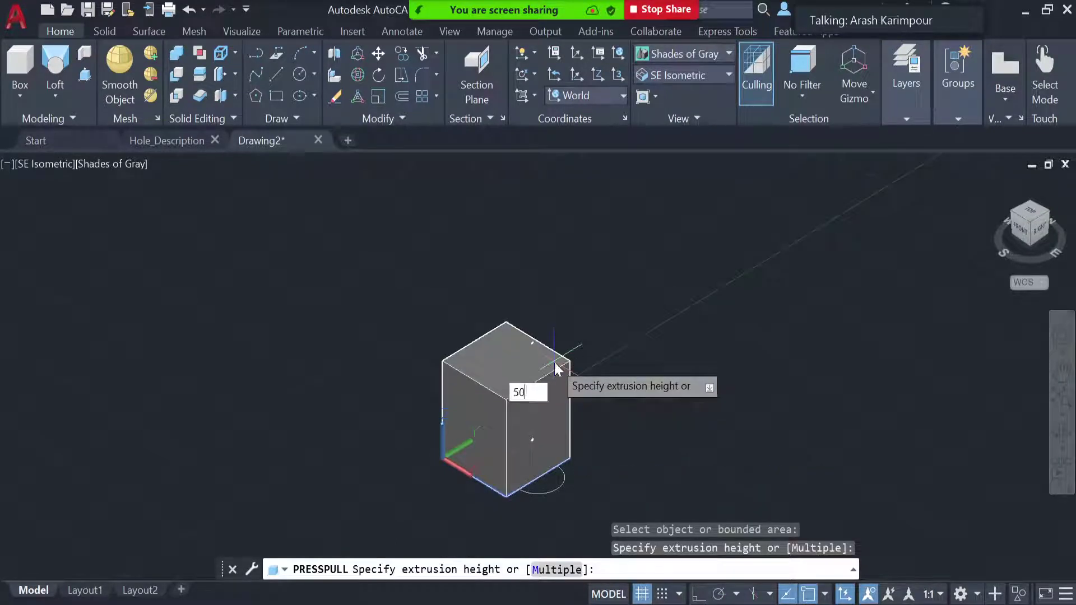
key("Return")
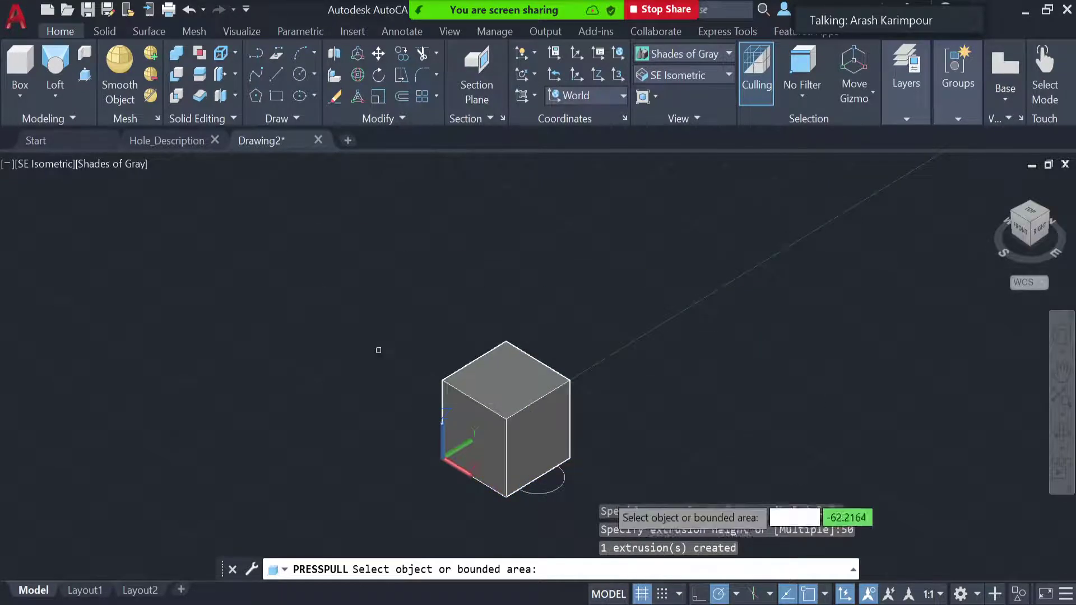
left_click(557, 487)
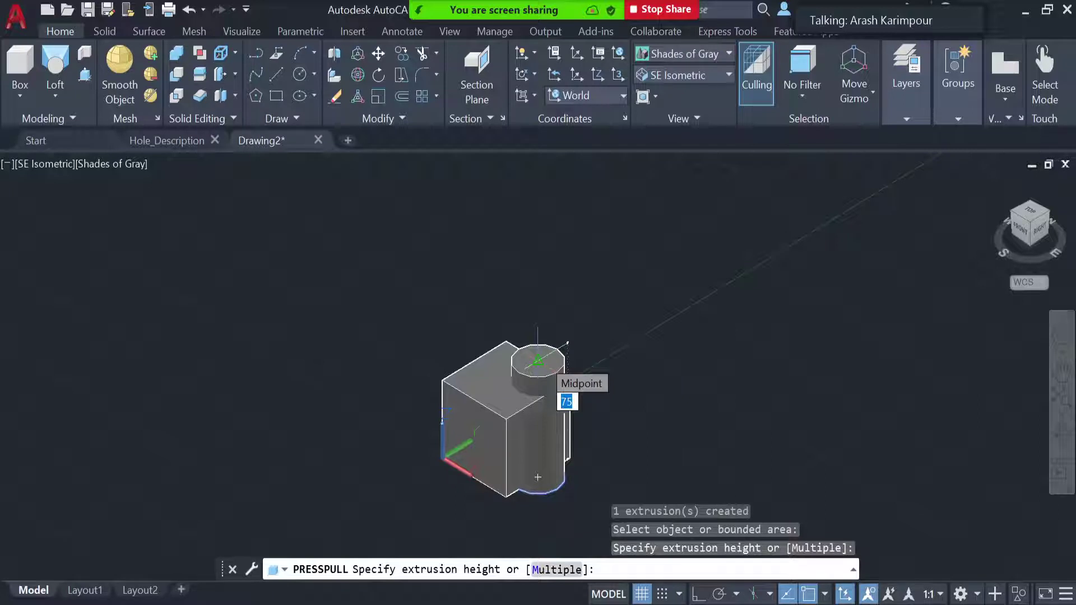
key("Return")
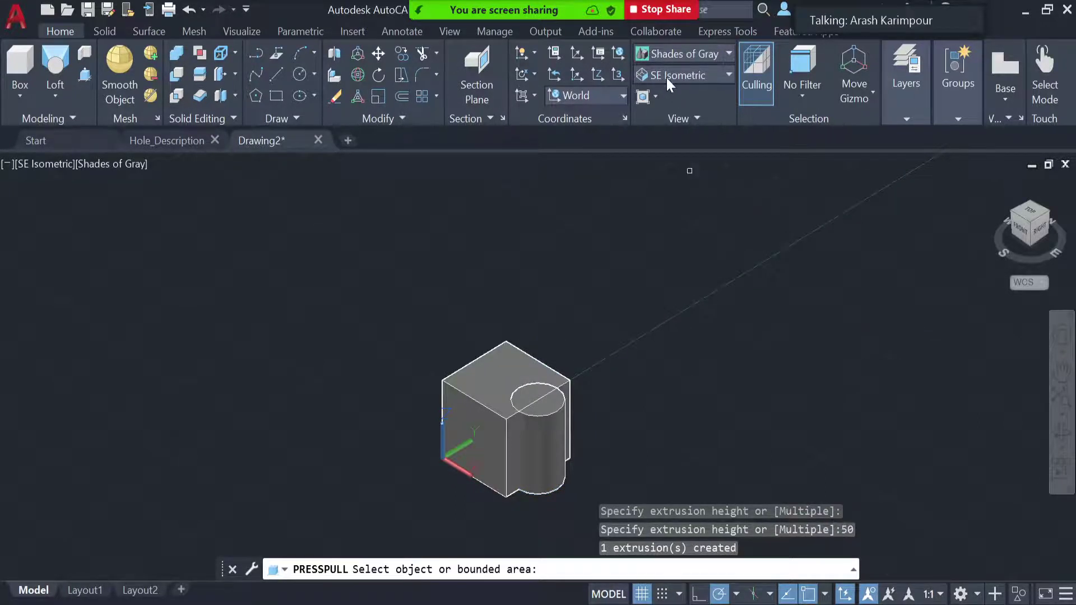
Step: Set the visual style to X-Ray and end the Presspull command
left_click(671, 54)
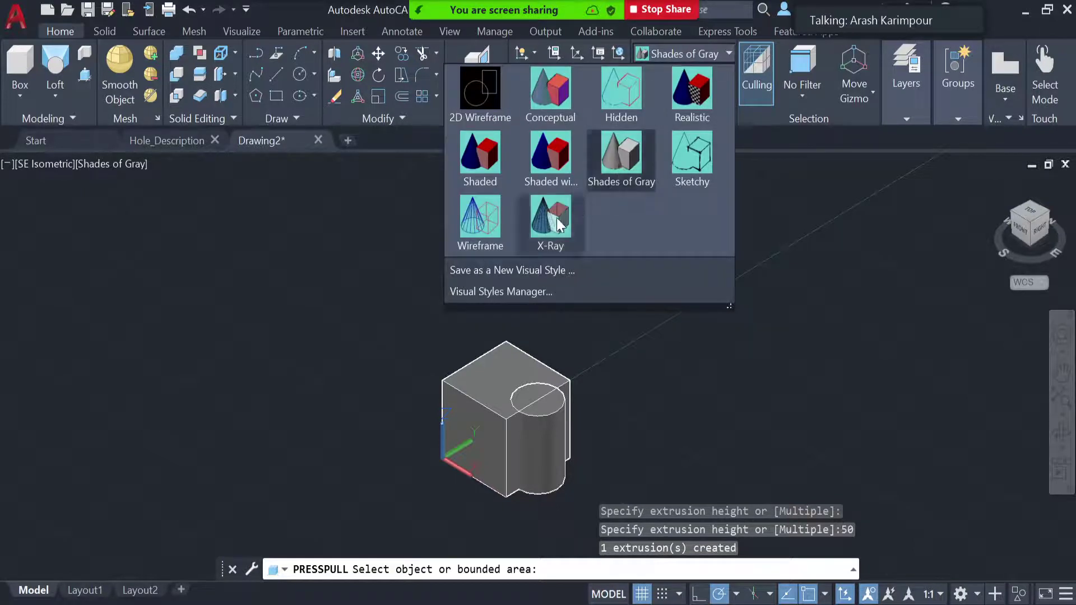
left_click(550, 221)
key("Return")
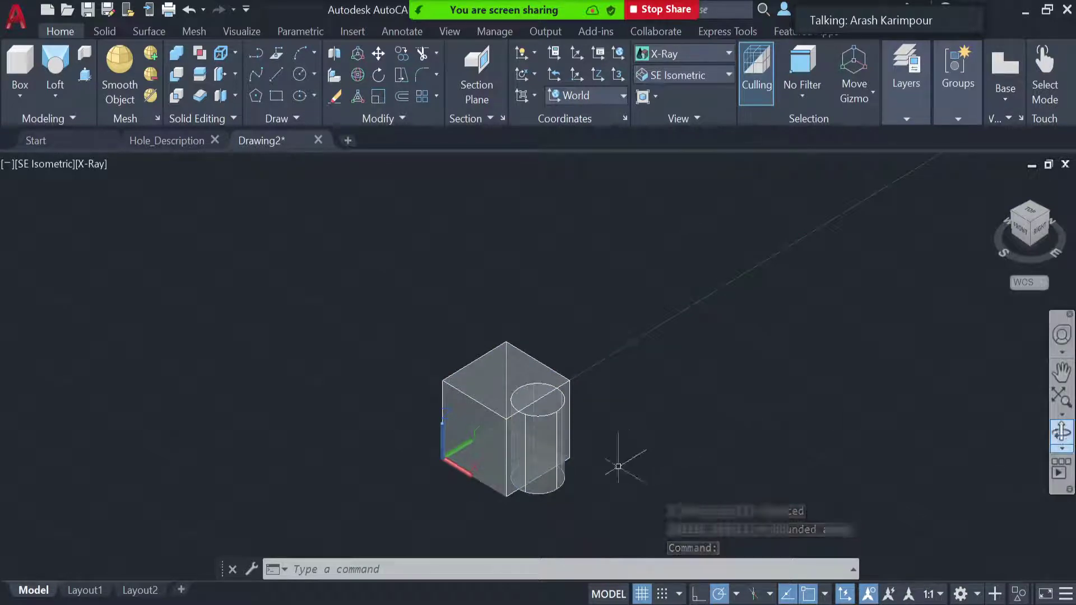
mouse_move(620, 457)
left_mouse_down()
mouse_move(638, 444)
mouse_move(631, 454)
left_mouse_up()
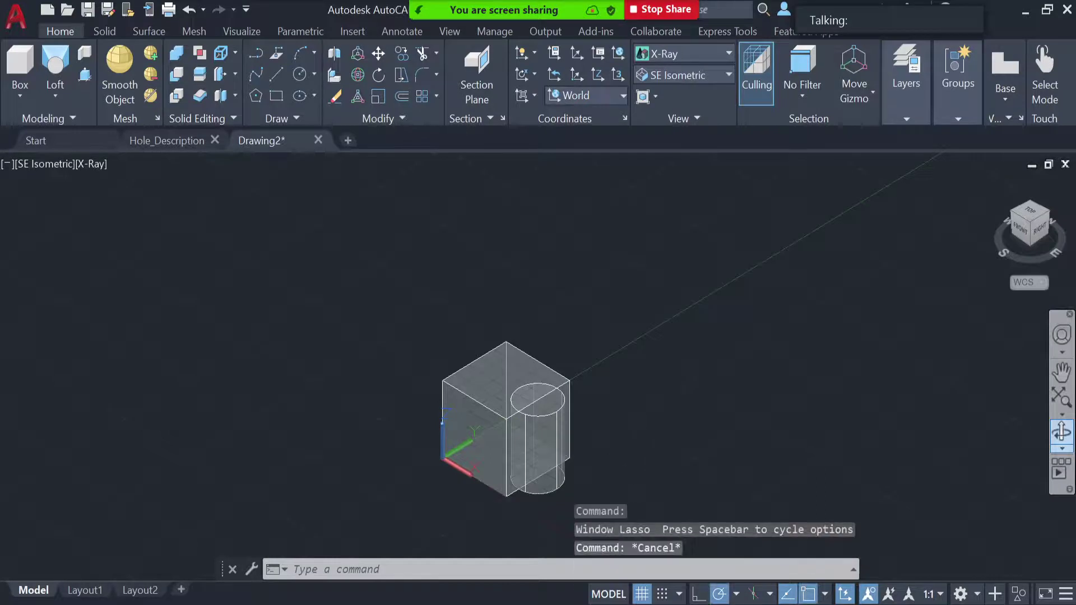
key("Escape")
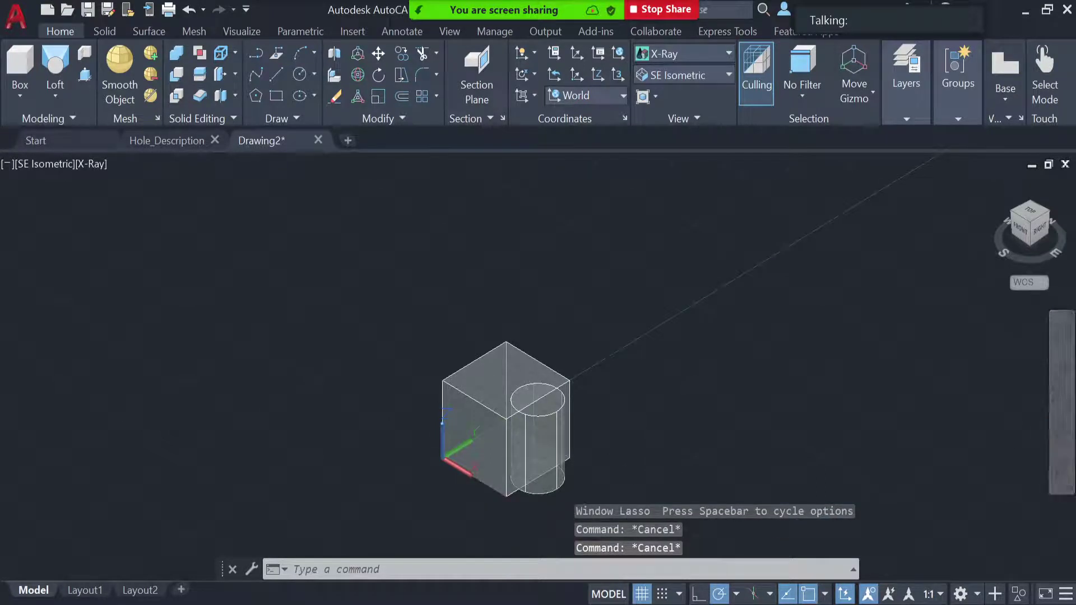
key("Escape")
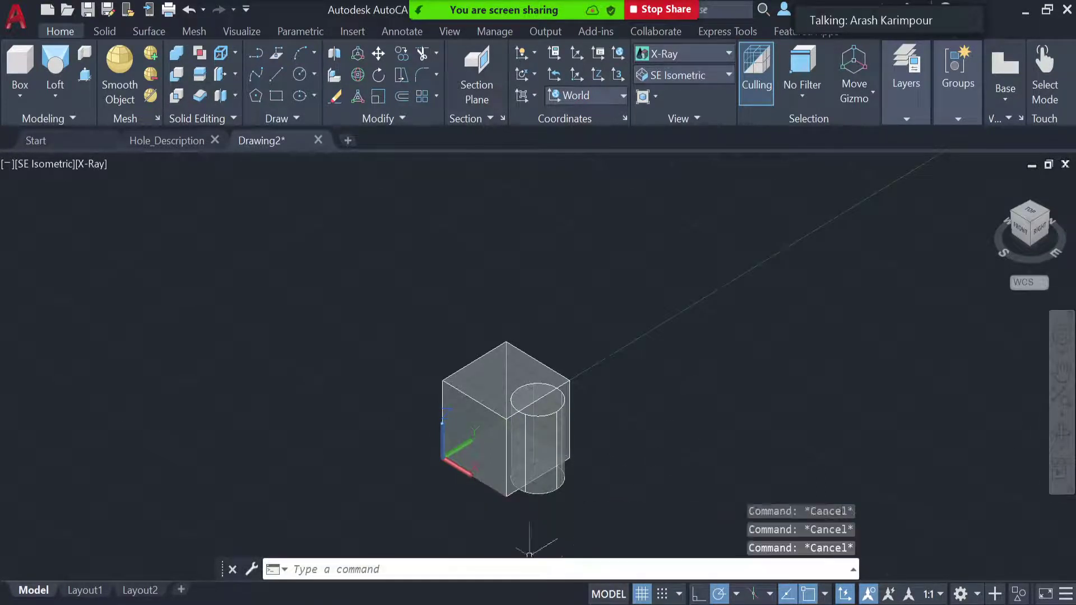
Step: Combine the cube and the overlapping cylinder into one solid with Union, and undo the union
type("3")
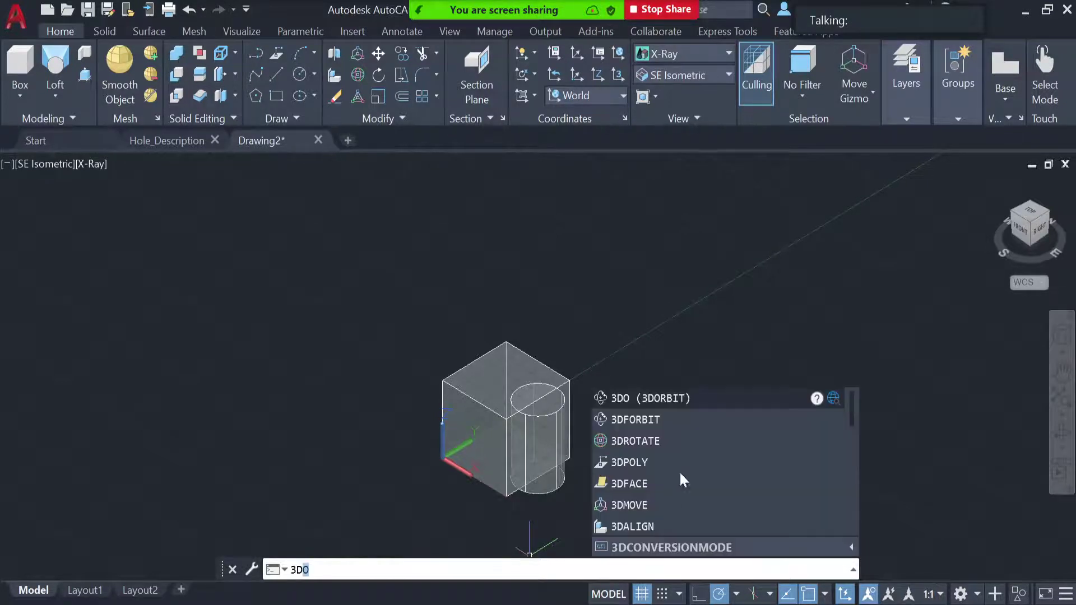
type("DO")
left_click(644, 397)
left_click_drag(620, 461, 634, 432)
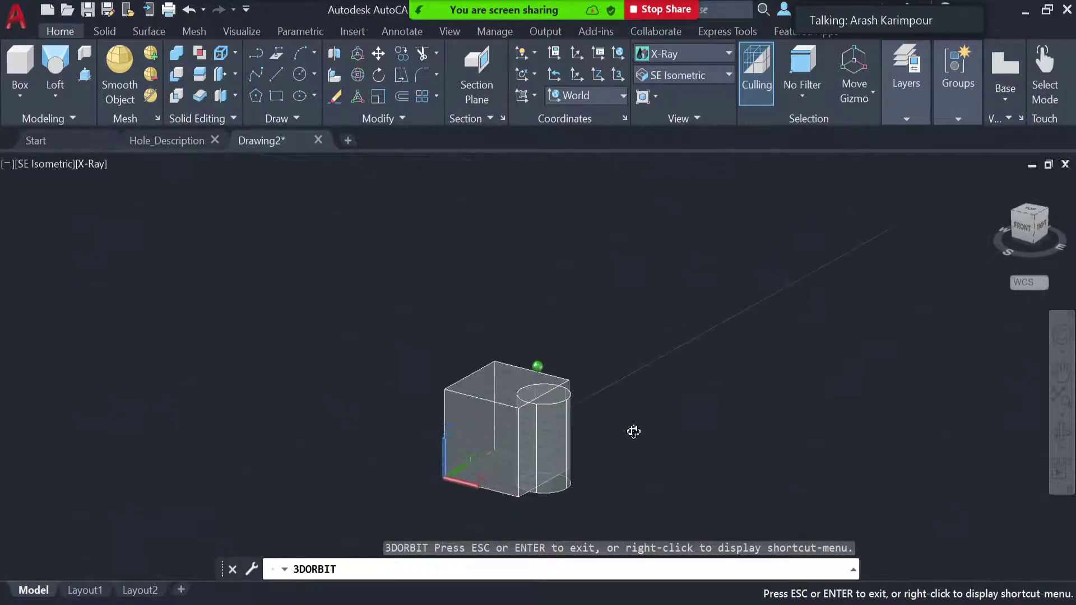
key("Escape")
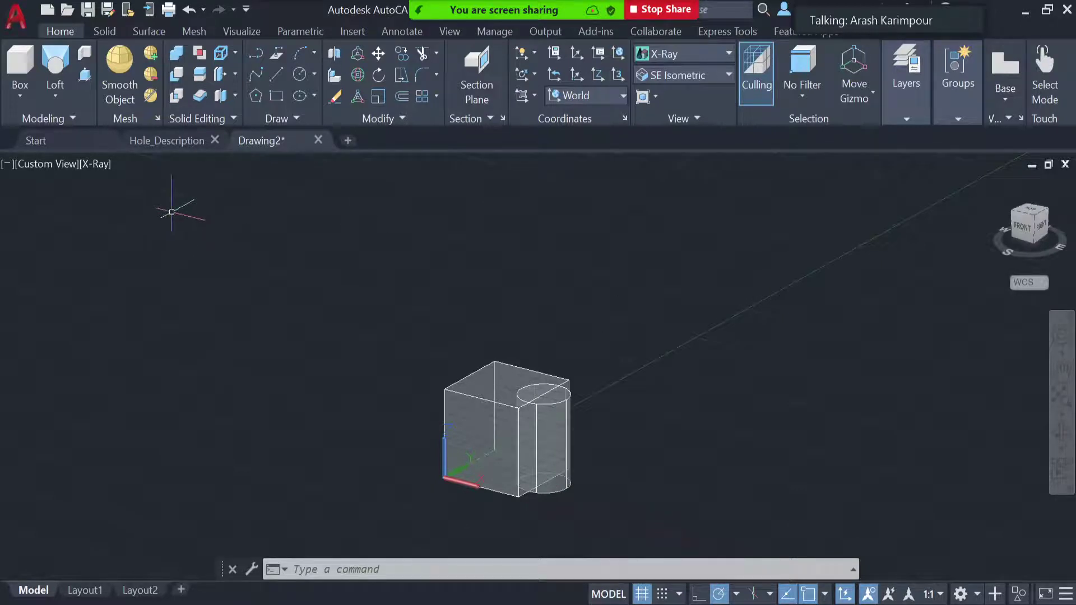
left_click(178, 52)
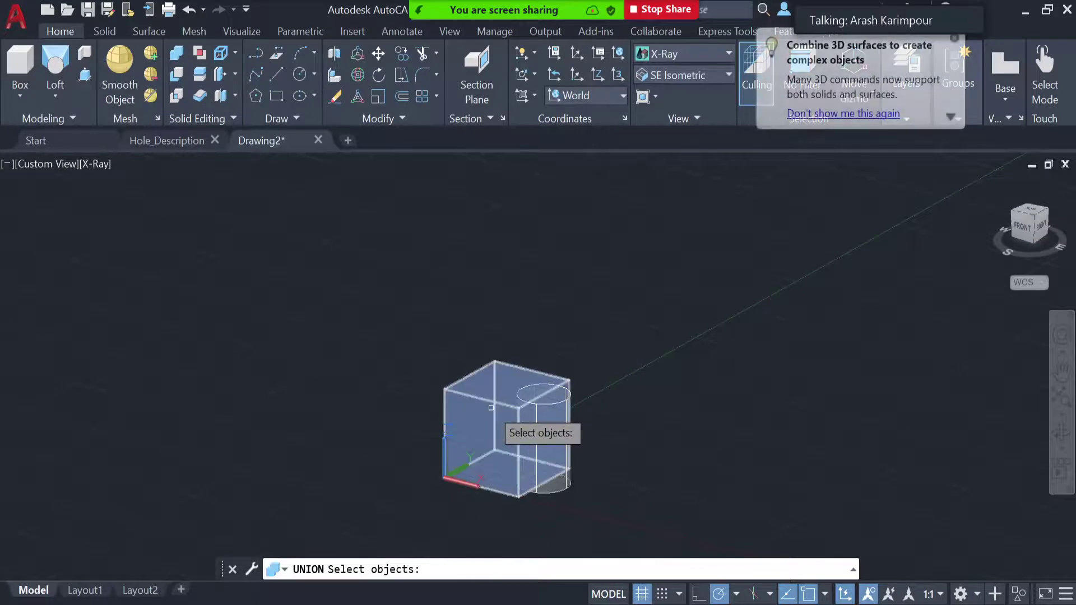
left_click(488, 431)
left_click(561, 463)
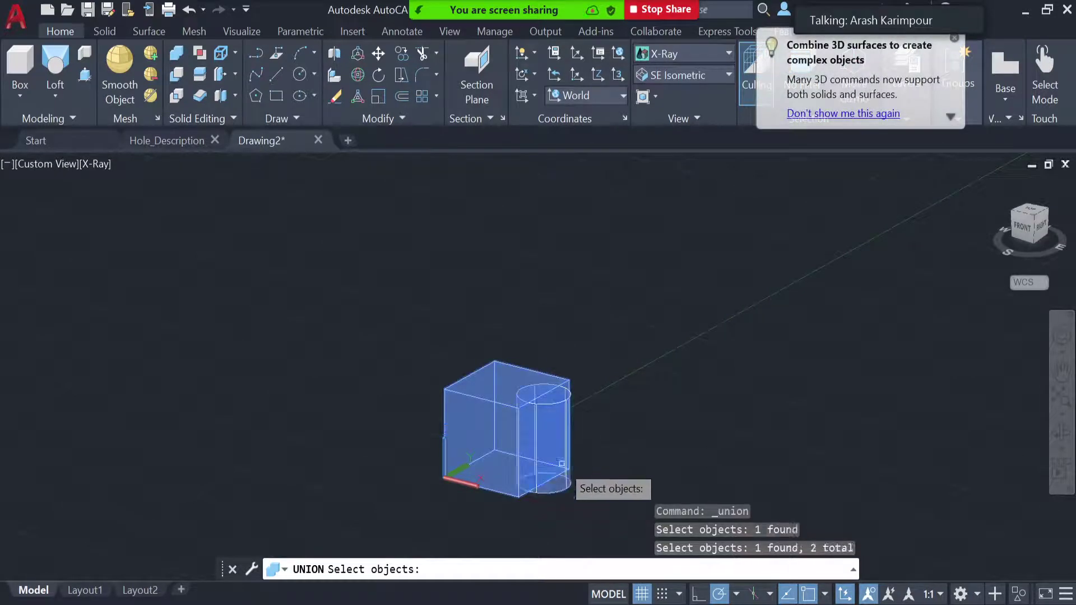
key("Return")
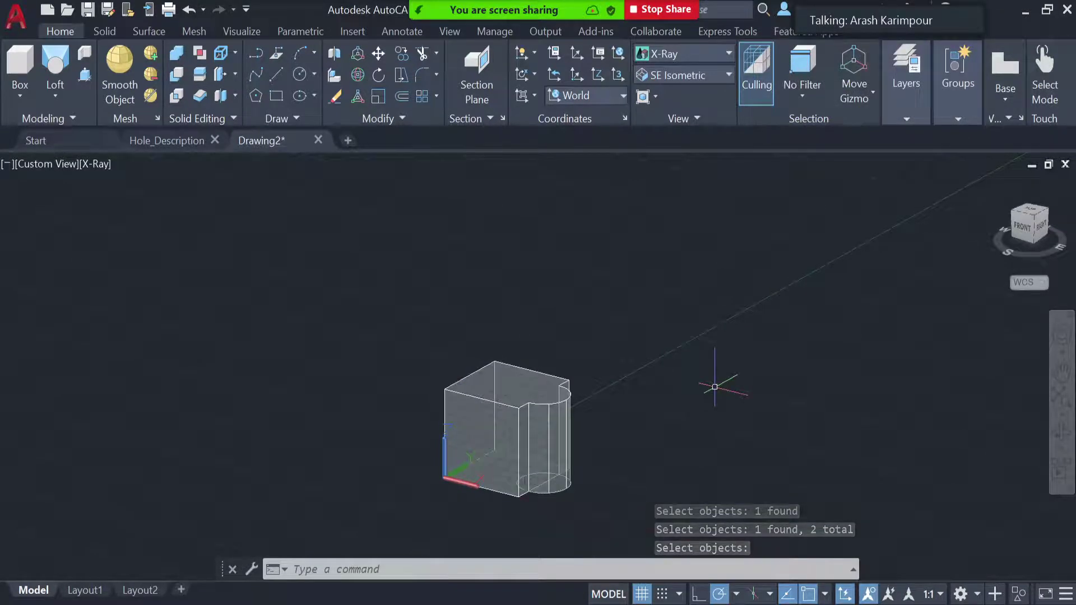
key("ctrl+z")
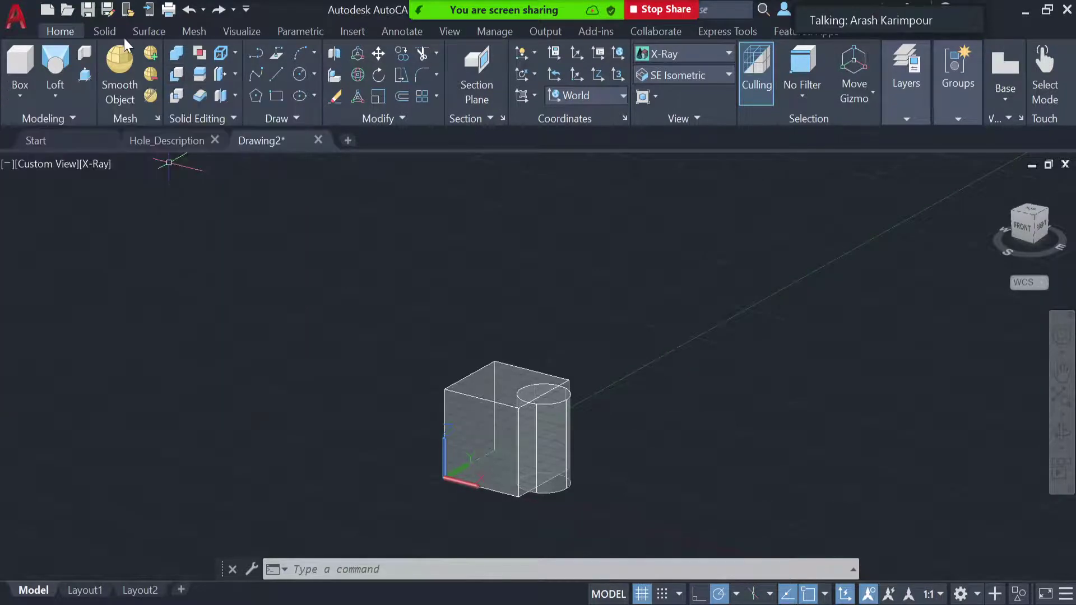
Step: Subtract the cylinder from the cube, cutting a rounded vertical recess into the cube's side
left_click(112, 32)
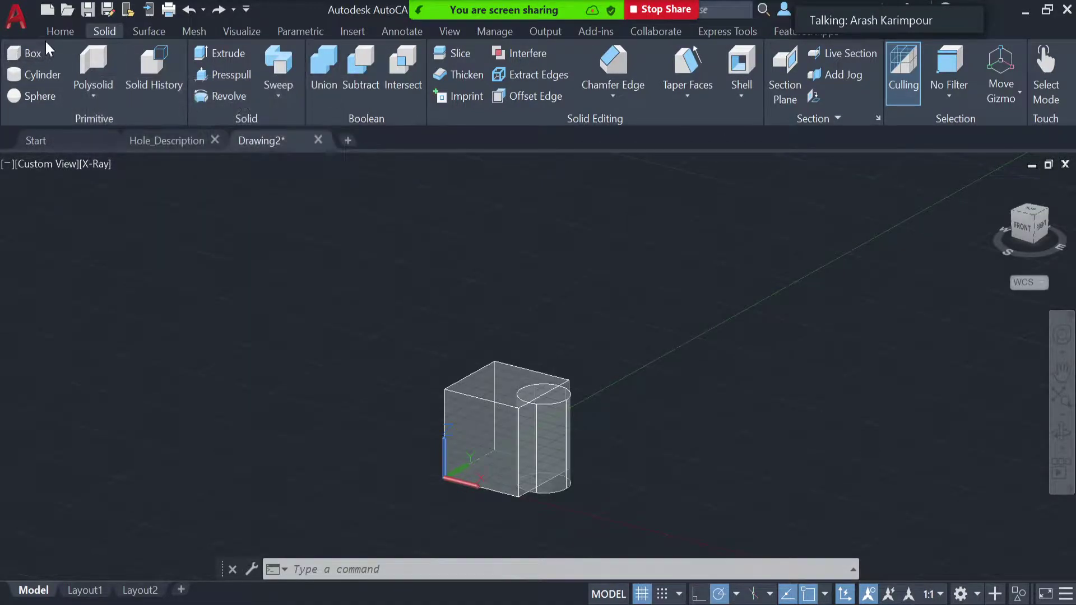
left_click(59, 31)
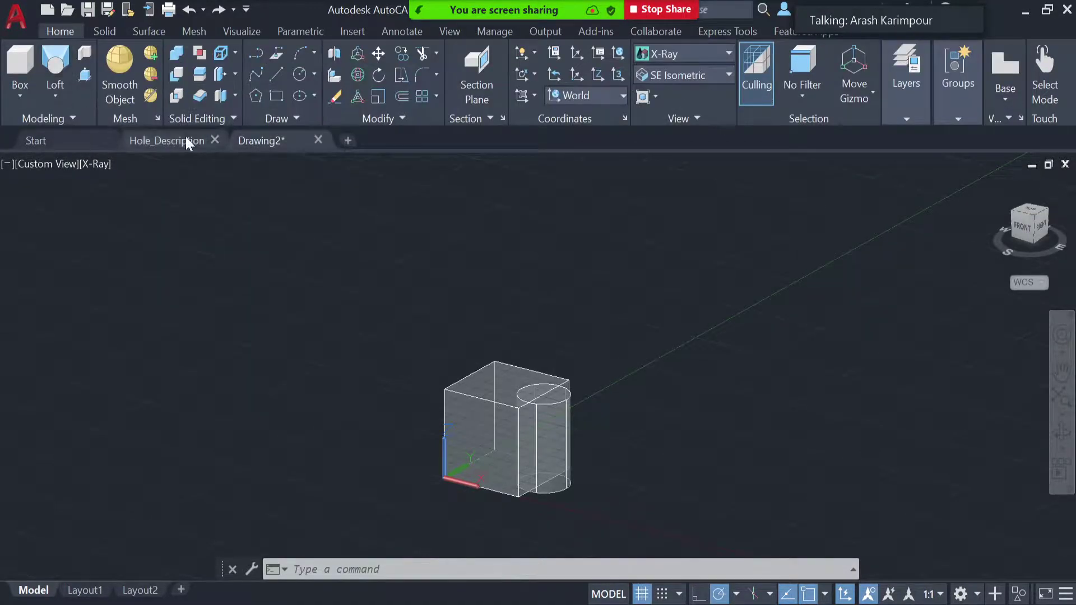
left_click(176, 77)
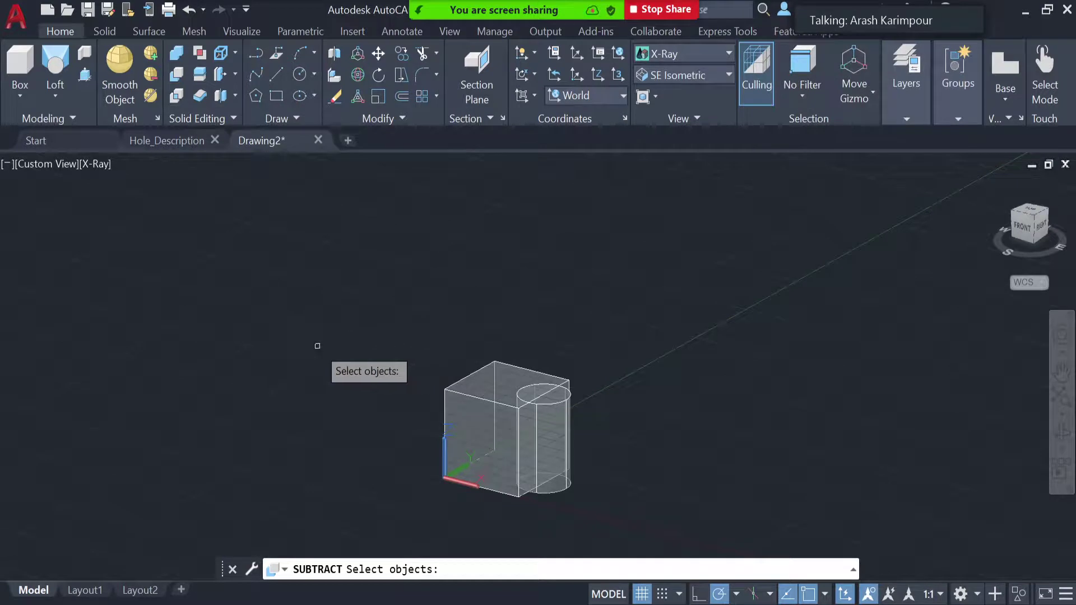
left_click(468, 412)
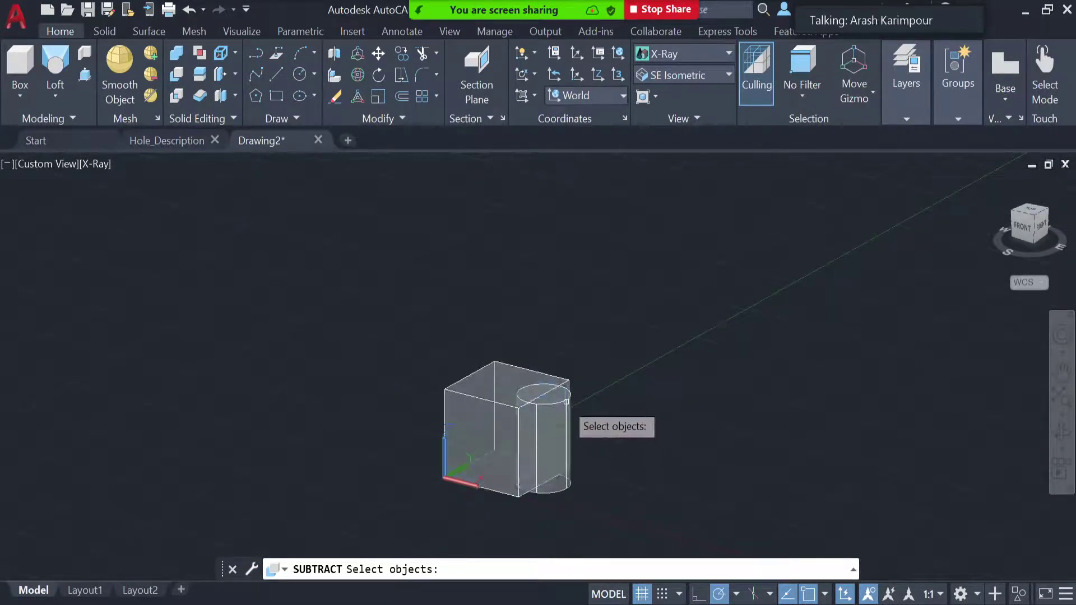
left_click(470, 406)
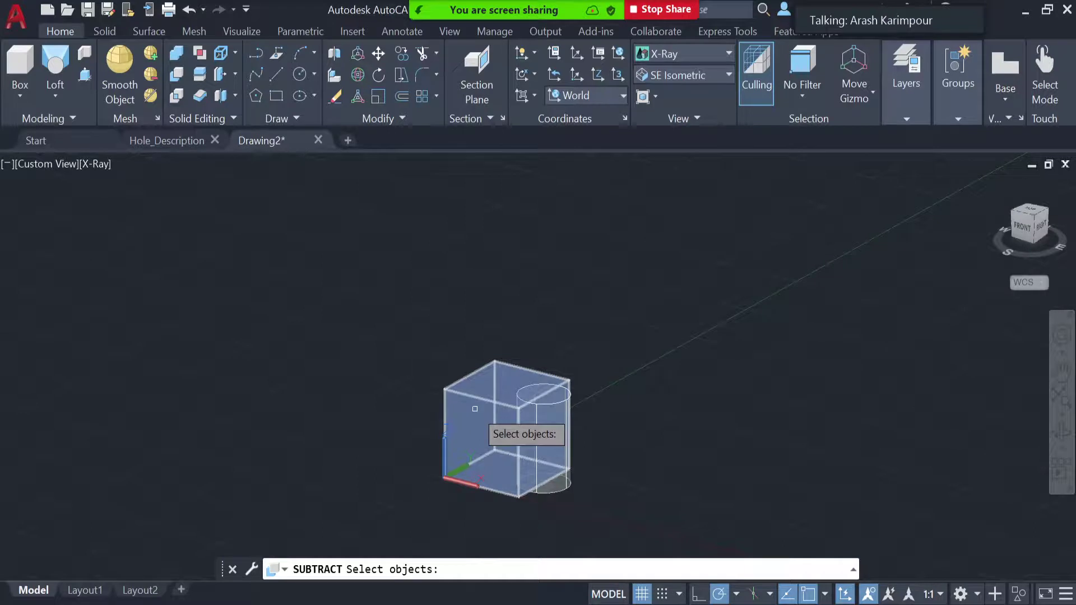
left_click(475, 409)
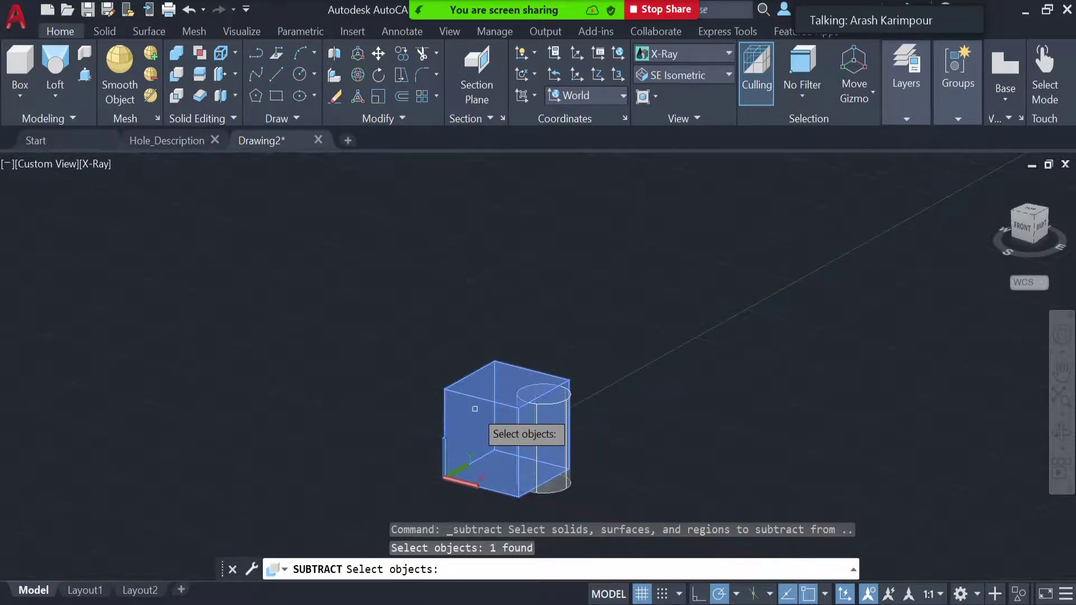
key("Return")
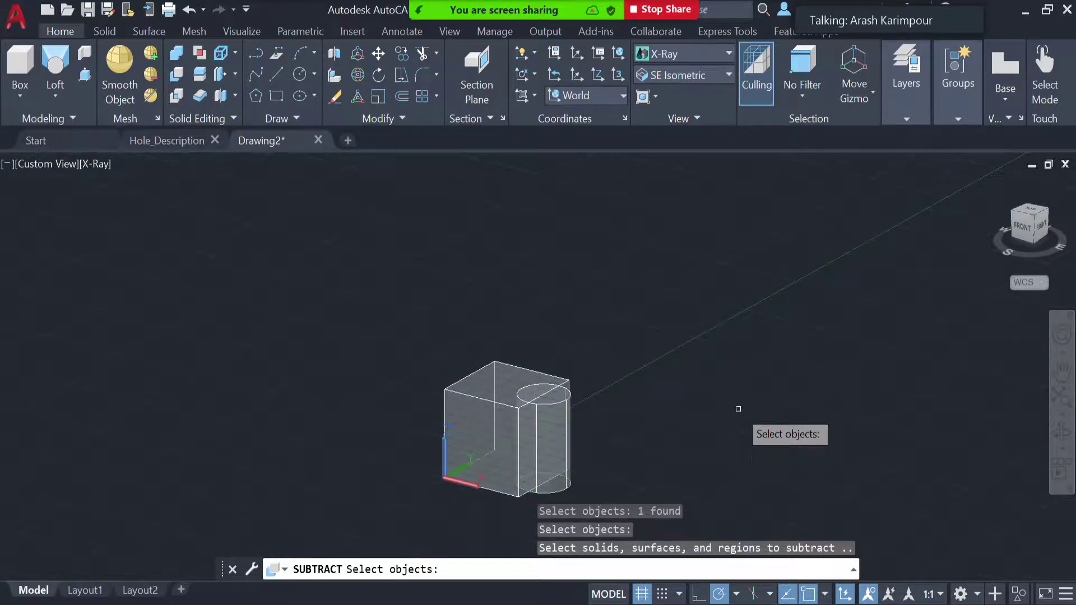
left_click(556, 423)
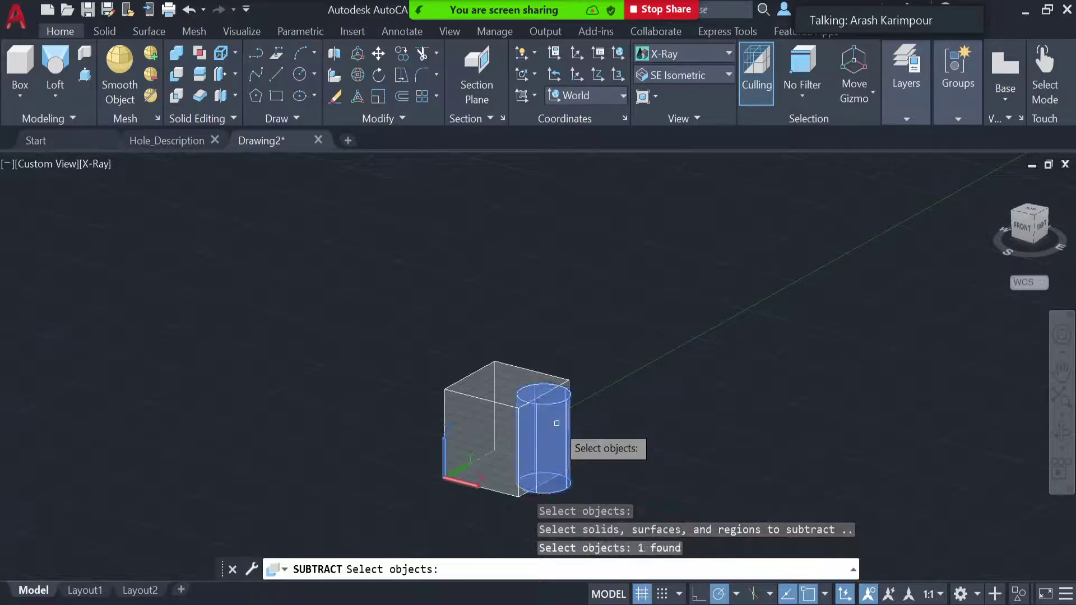
key("Return")
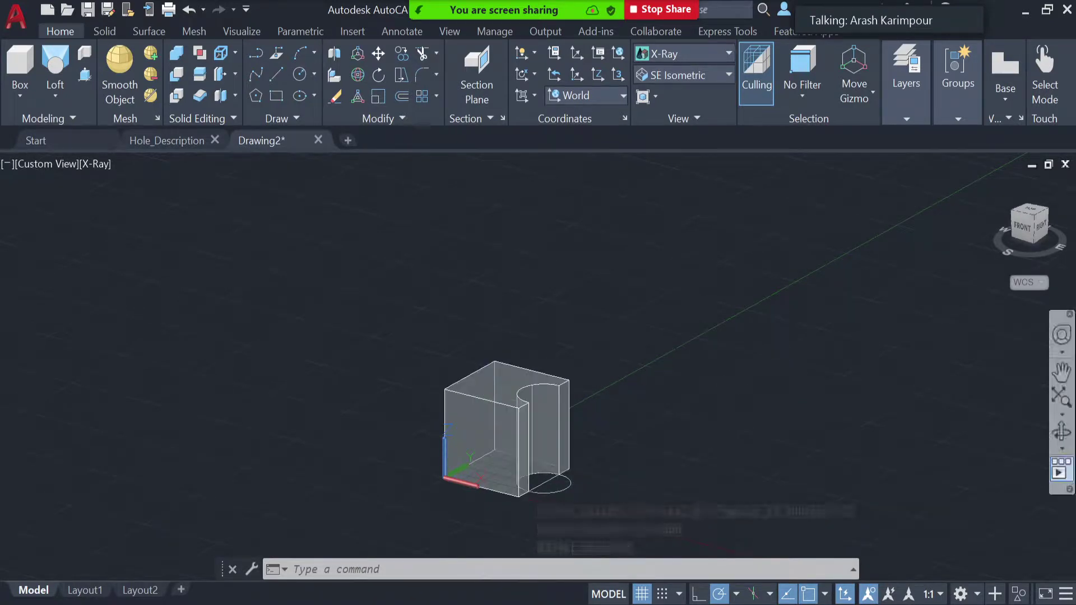
Step: Orbit the model to a higher viewpoint and examine the recess cut into the cube
left_click(1062, 435)
left_click_drag(727, 409, 719, 469)
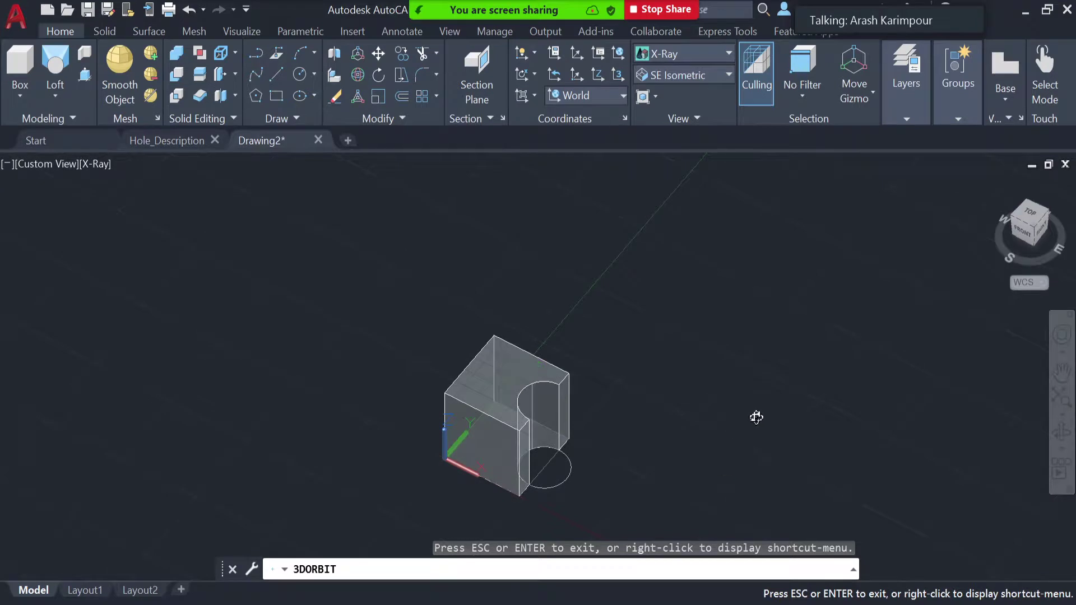
key("Escape")
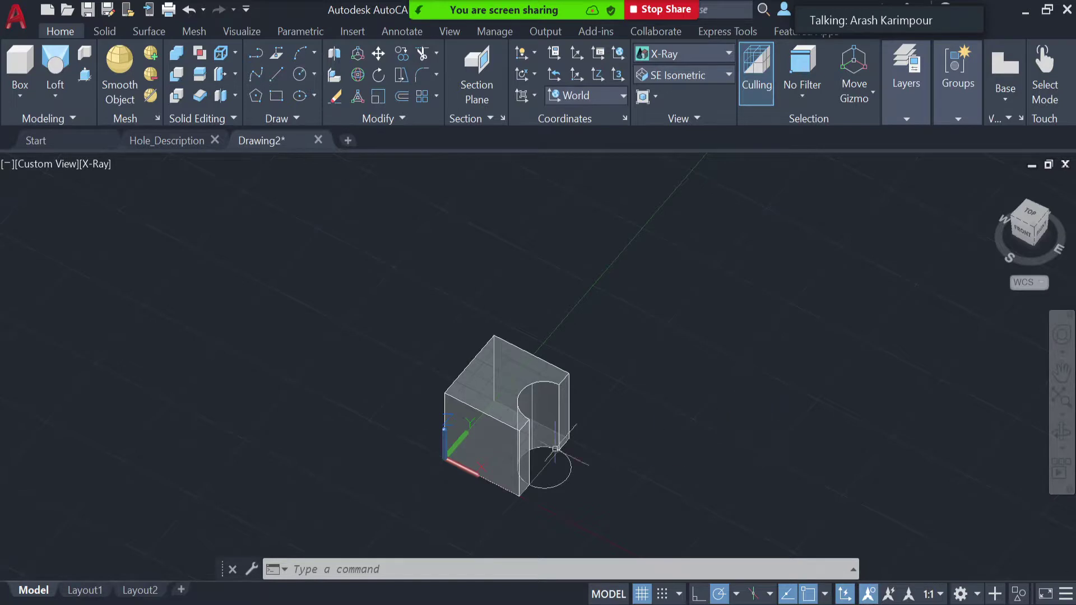
left_click(520, 425)
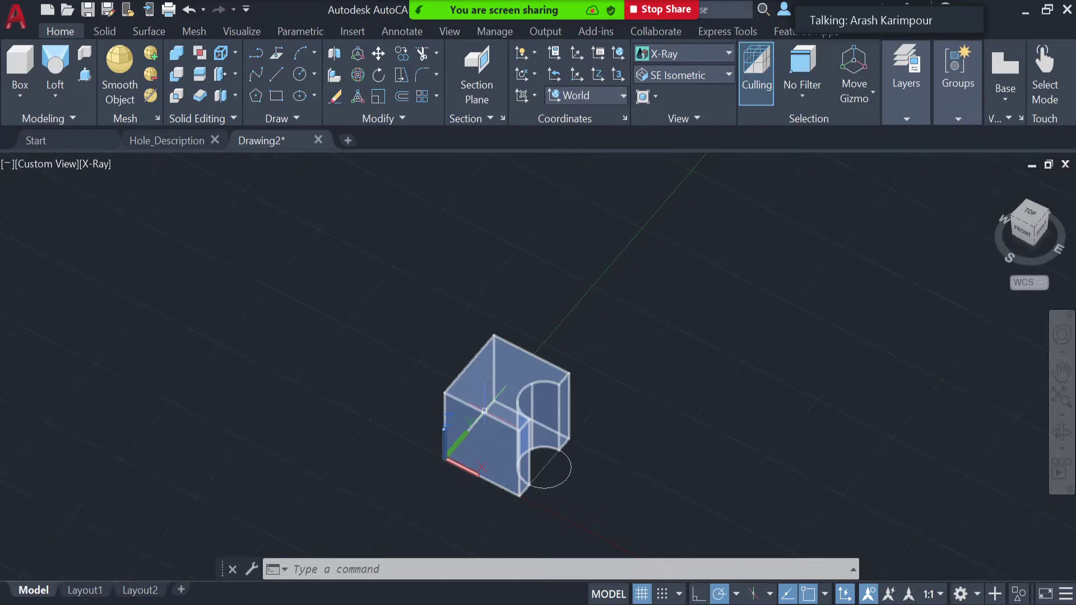
left_click(516, 429)
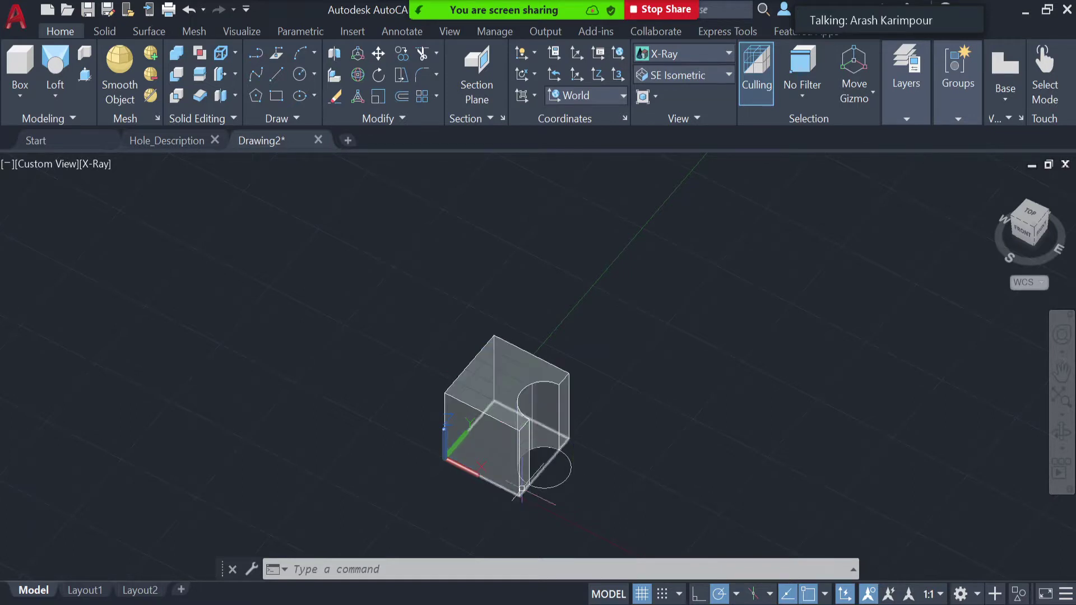